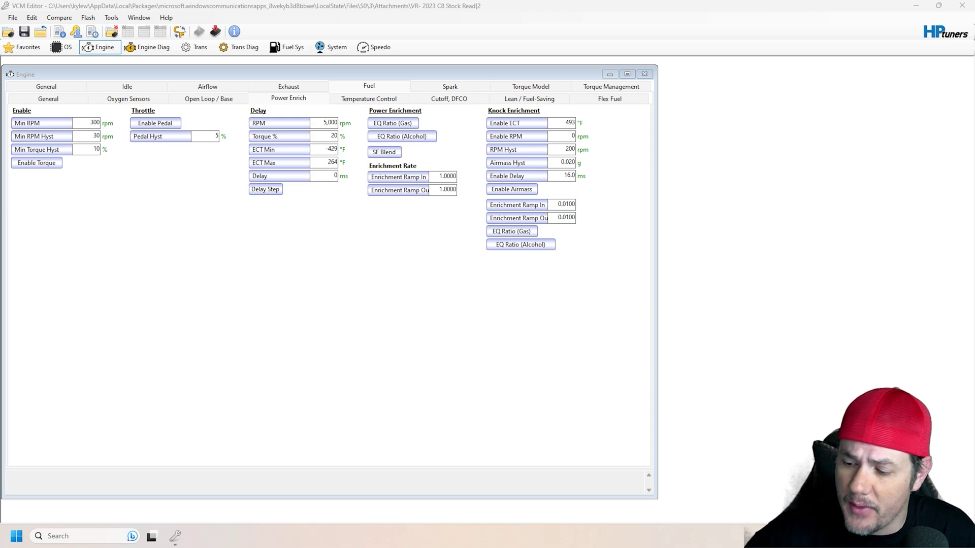
Step: Focus the Engine window and switch to the Airflow General page
click(188, 99)
click(188, 99)
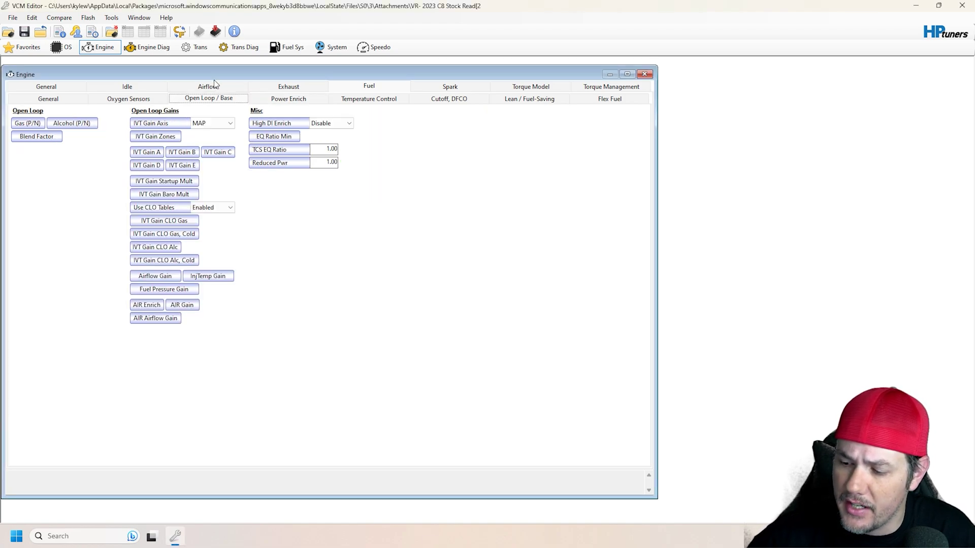
click(210, 87)
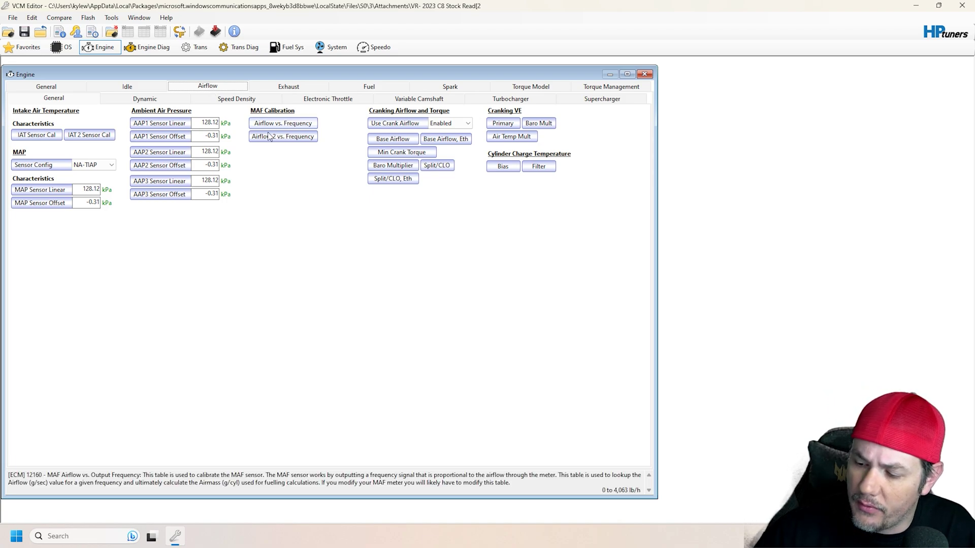
Step: Inspect the MAF Airflow vs. Output Frequency table at its 400 Hz point, then the MAF 2 table
click(309, 124)
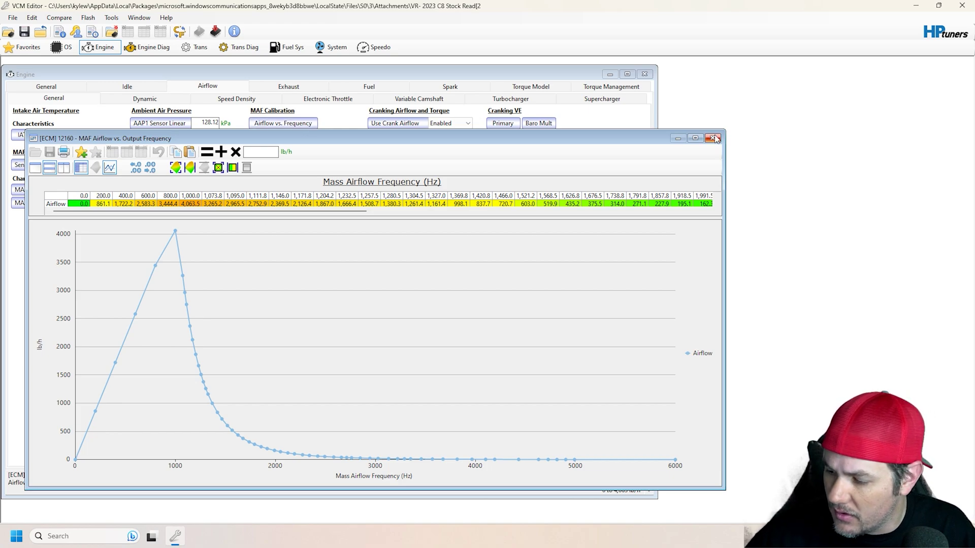
click(112, 337)
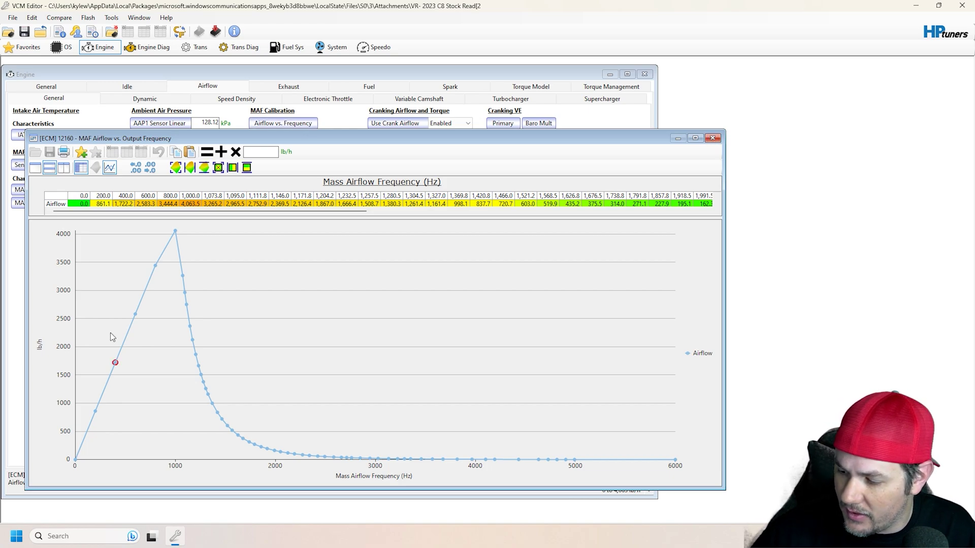
click(714, 139)
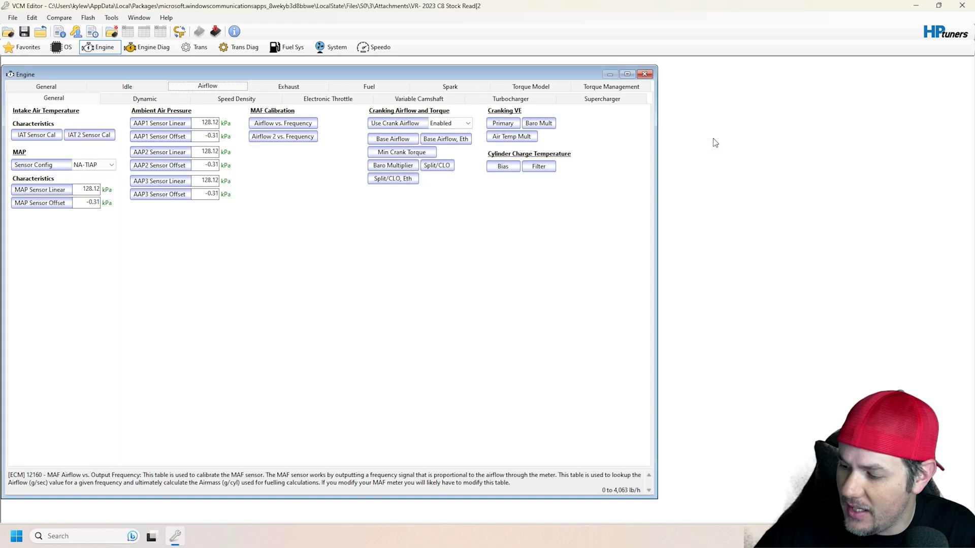
click(294, 137)
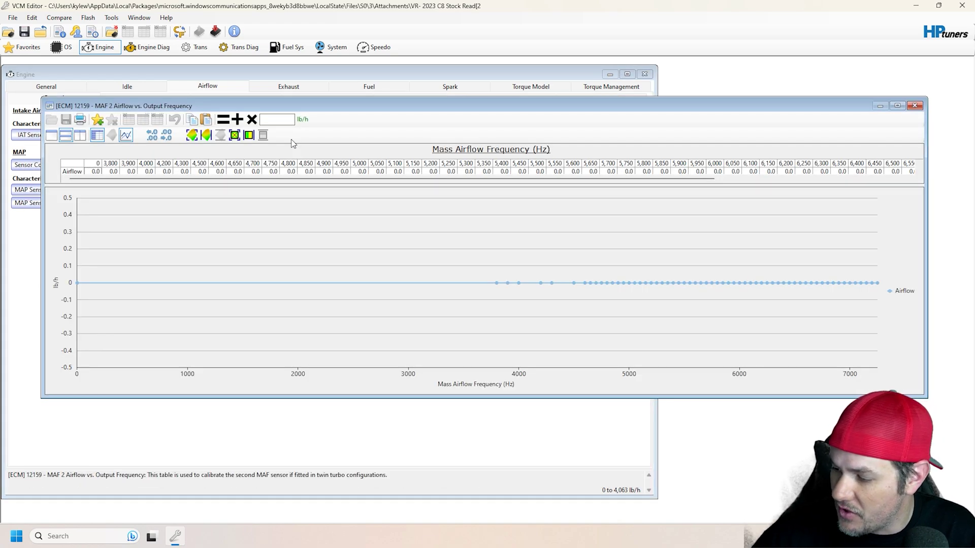
click(911, 107)
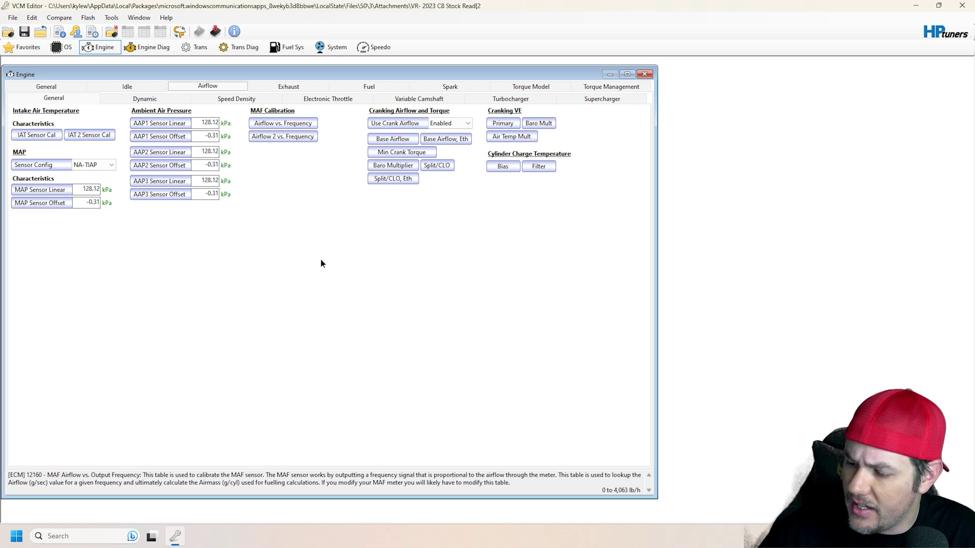
Step: Show the Airflow Dynamic VE Correction Factor page and pull down the Edit menu's tools
click(144, 99)
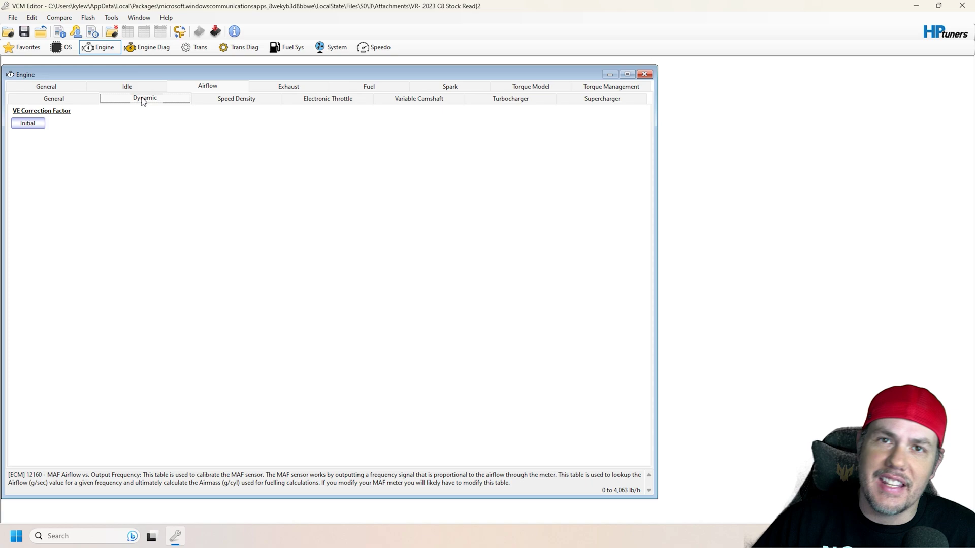
click(33, 17)
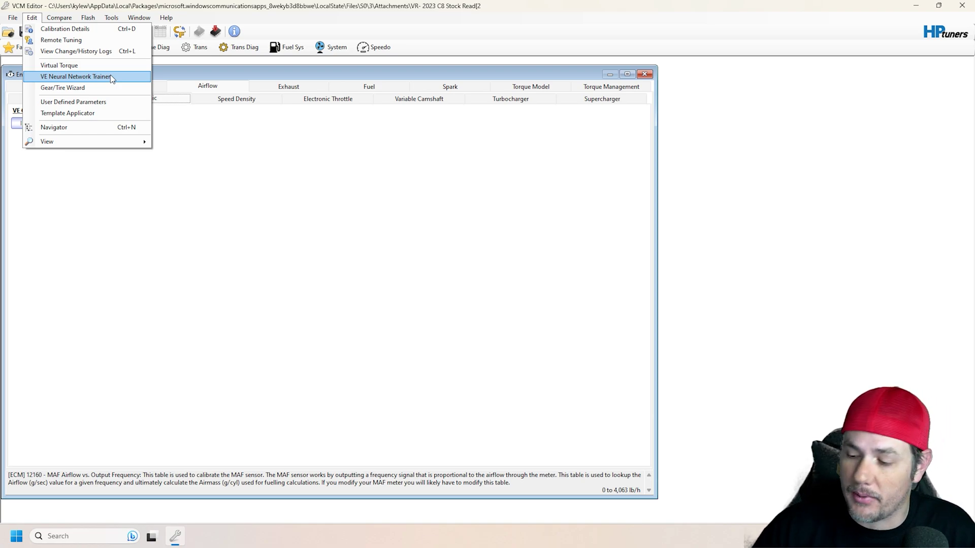
click(278, 172)
click(53, 13)
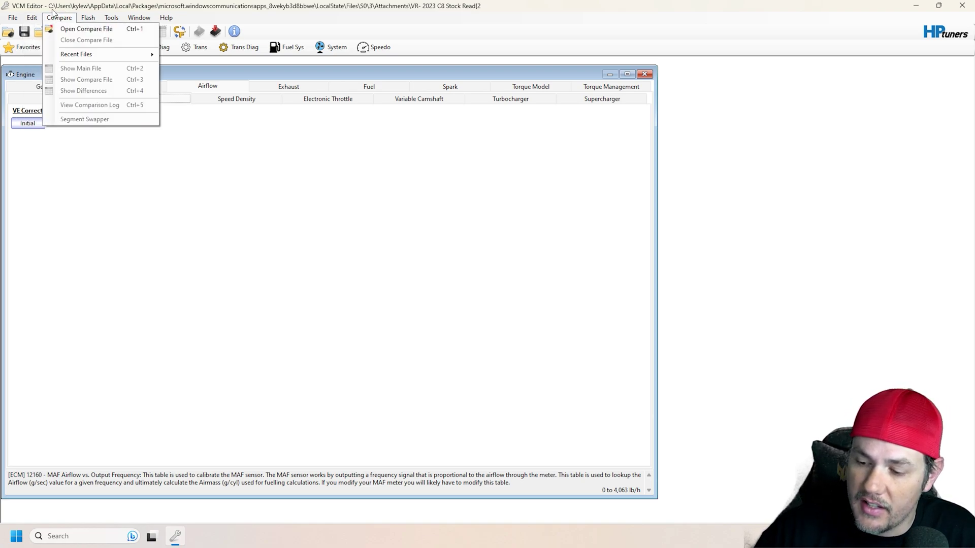
click(53, 14)
click(32, 17)
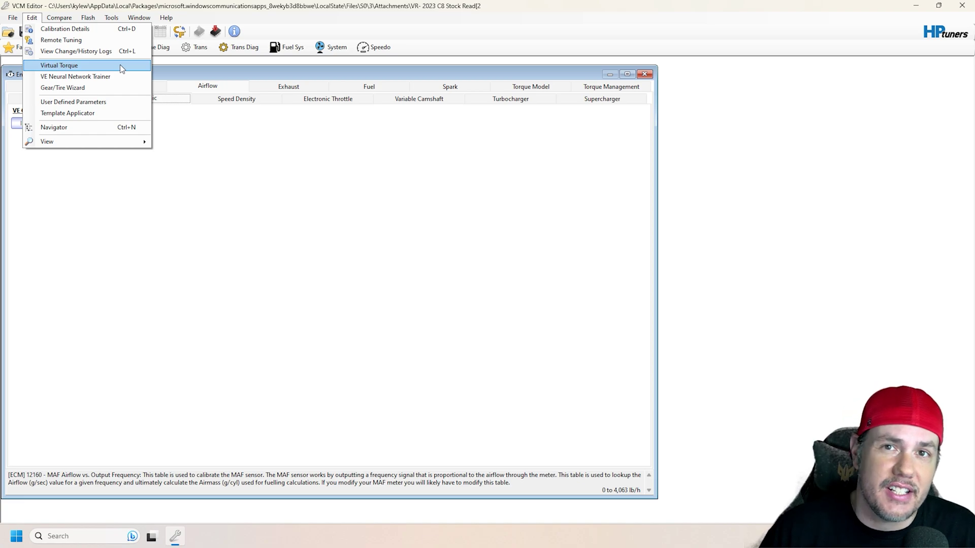
click(389, 275)
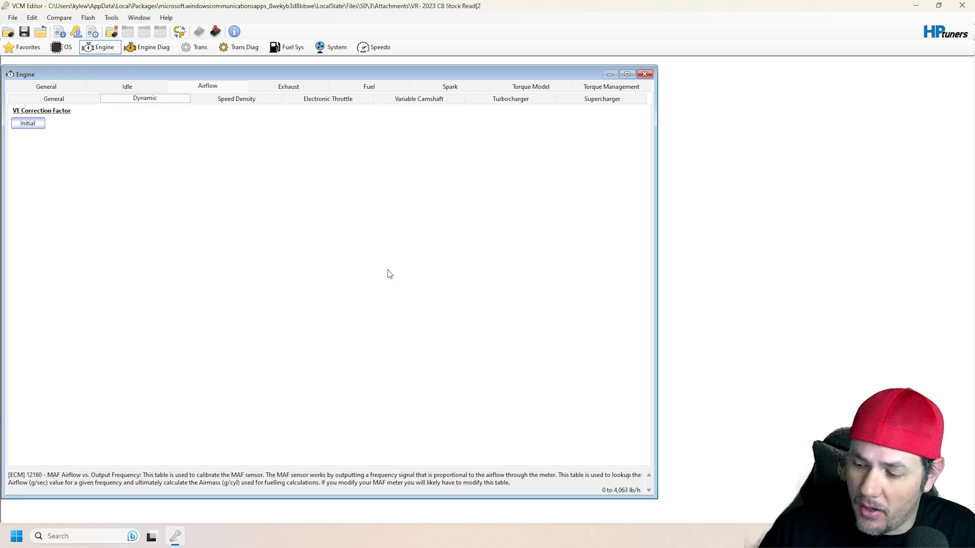
Step: Go to Torque Management Driver Demand and view the Map A - Normal table
click(597, 88)
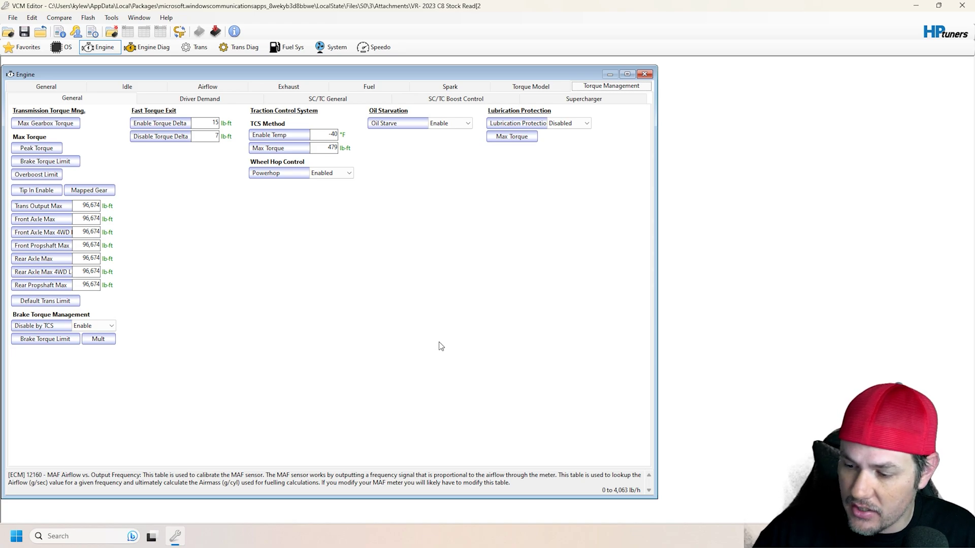
click(208, 101)
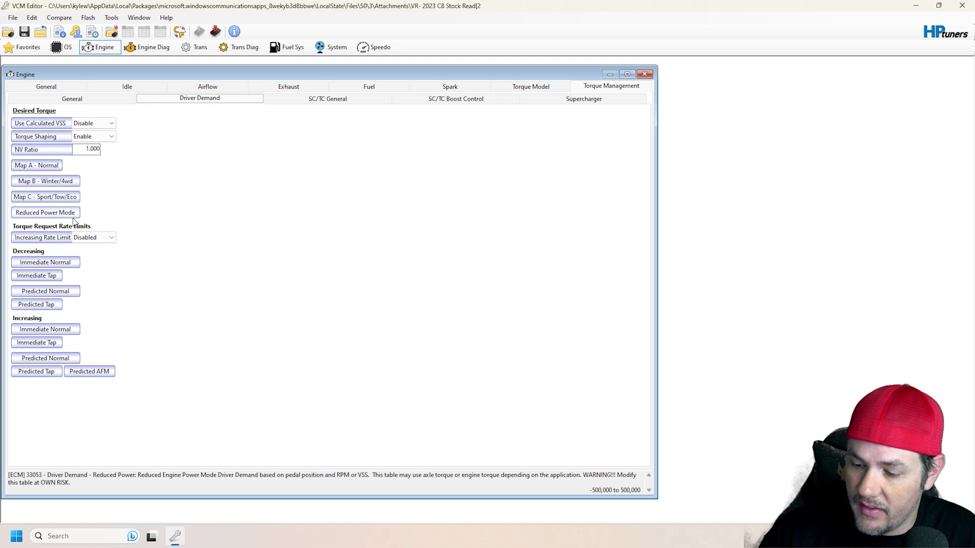
click(46, 164)
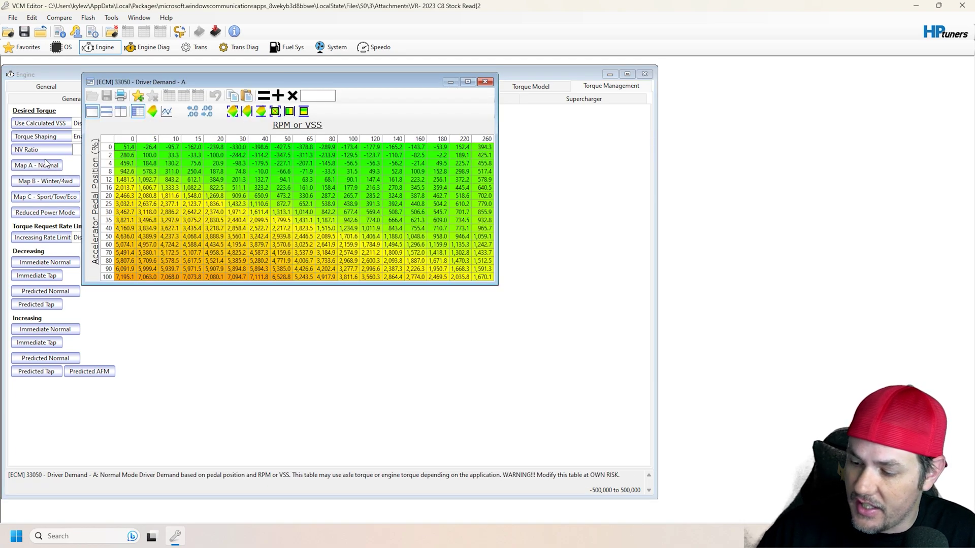
click(486, 82)
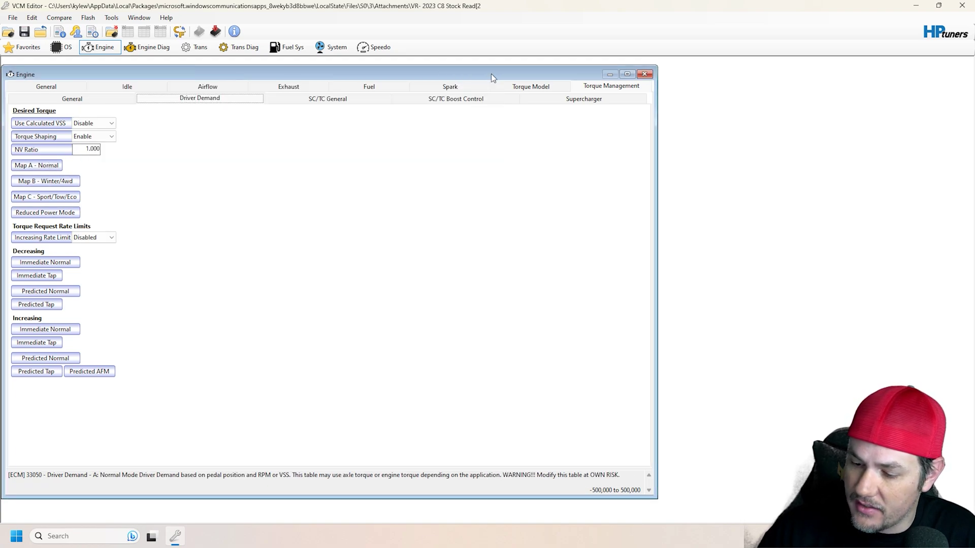
Step: View the decreasing and increasing Immediate Normal torque rate-limit tables
click(52, 265)
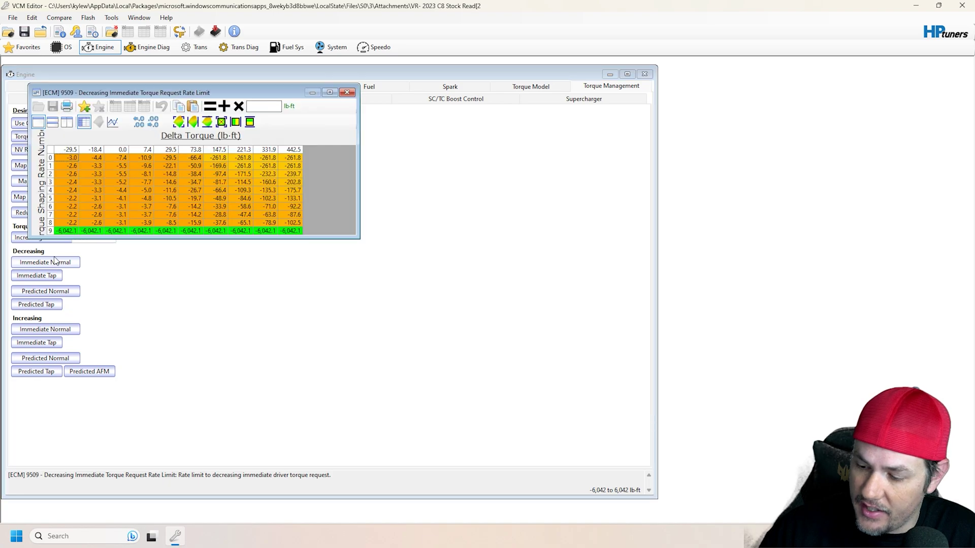
click(355, 87)
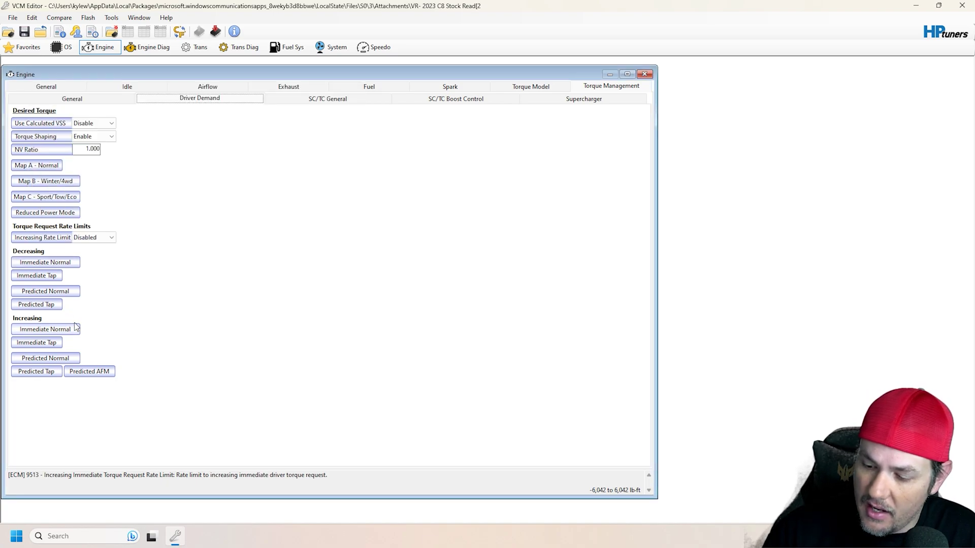
click(64, 330)
click(361, 106)
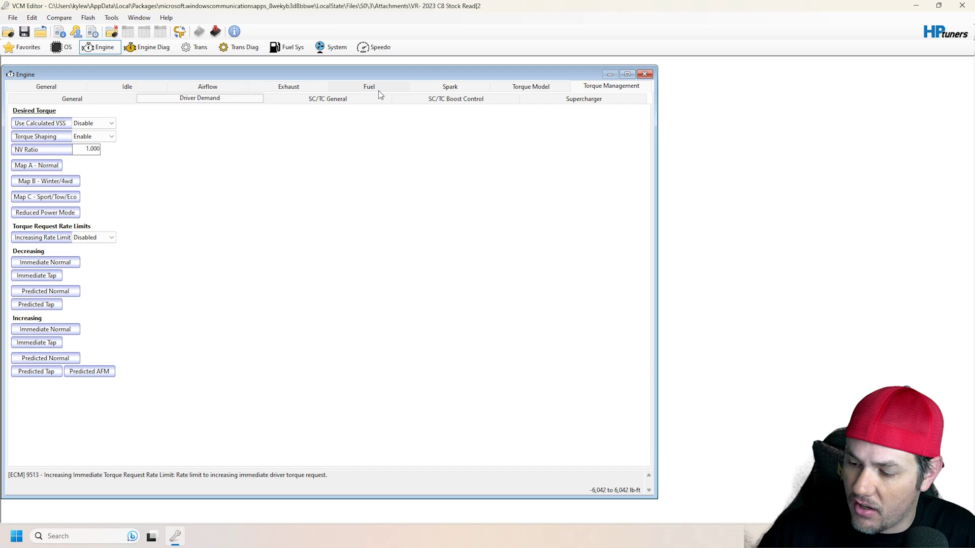
Step: Check the intake and exhaust low-baro cam position tables, then launch the VE Neural Network Trainer
click(205, 87)
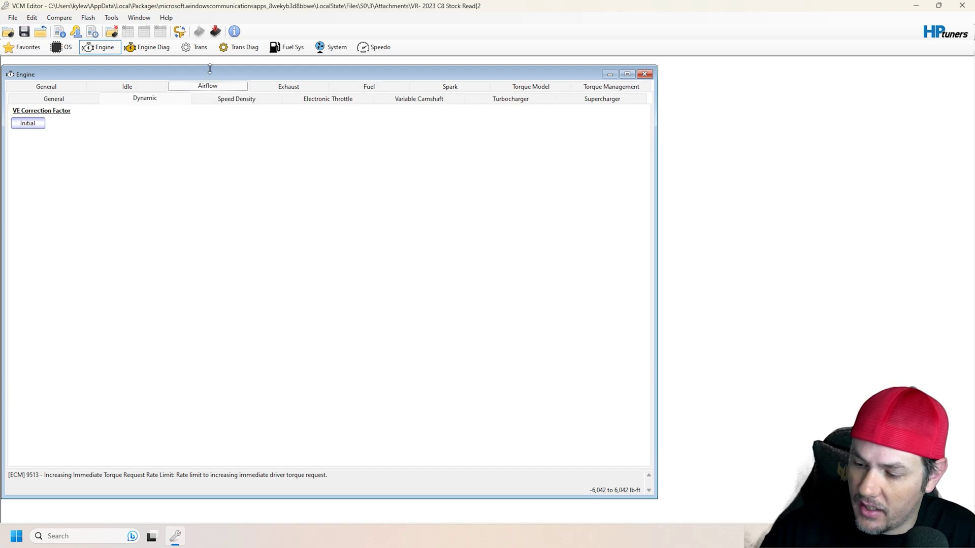
click(418, 96)
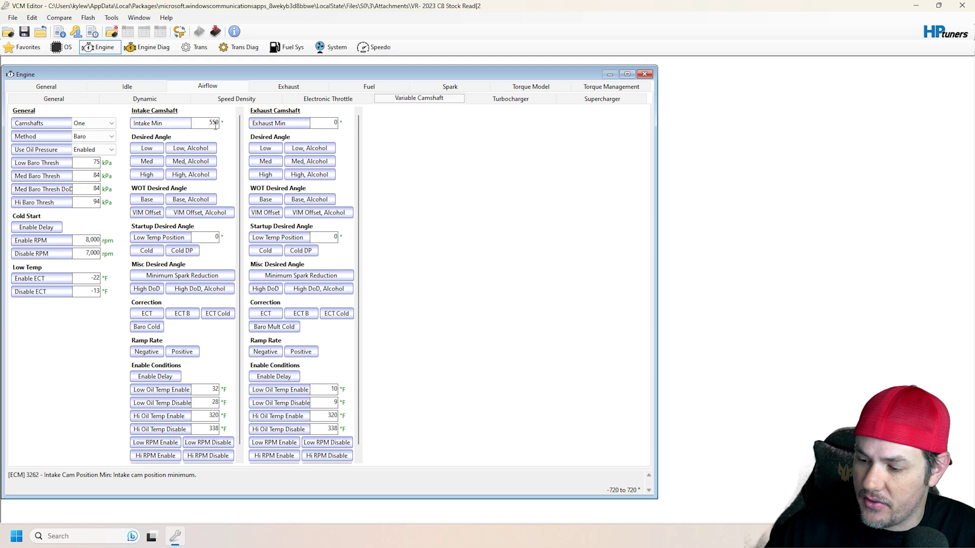
click(142, 150)
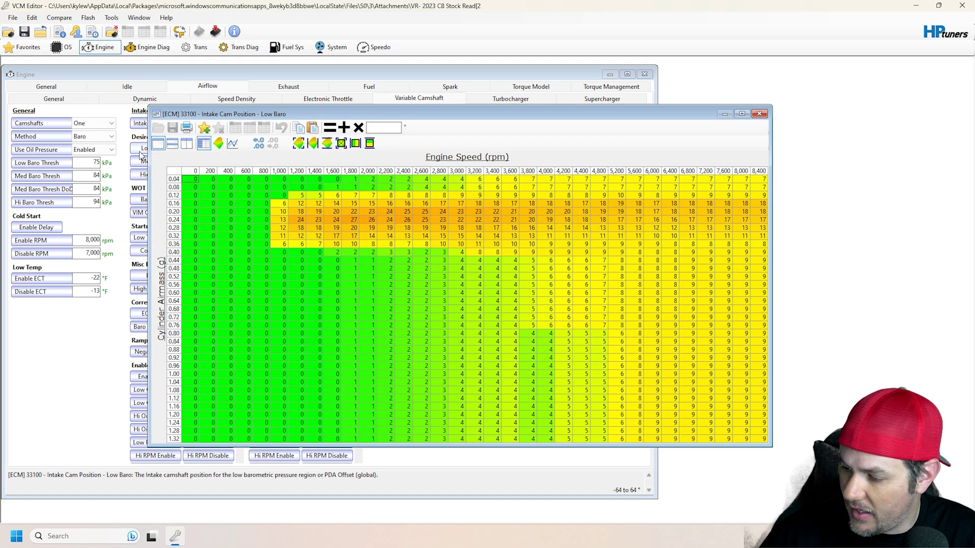
click(759, 114)
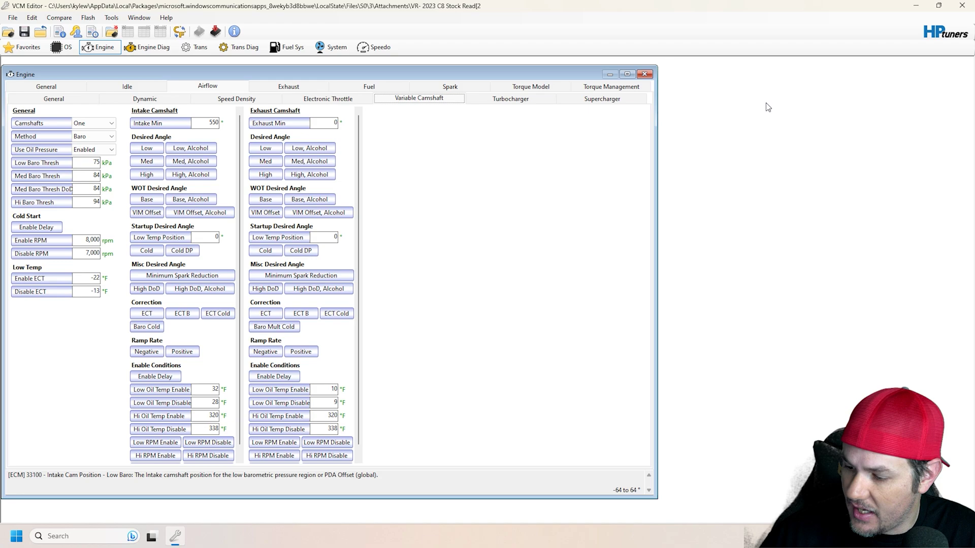
click(265, 147)
click(747, 199)
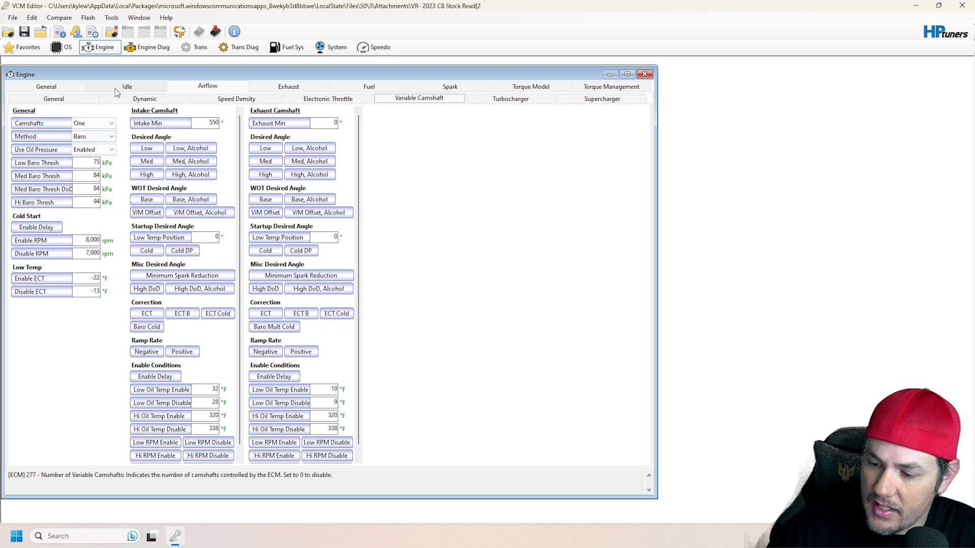
click(32, 17)
click(85, 77)
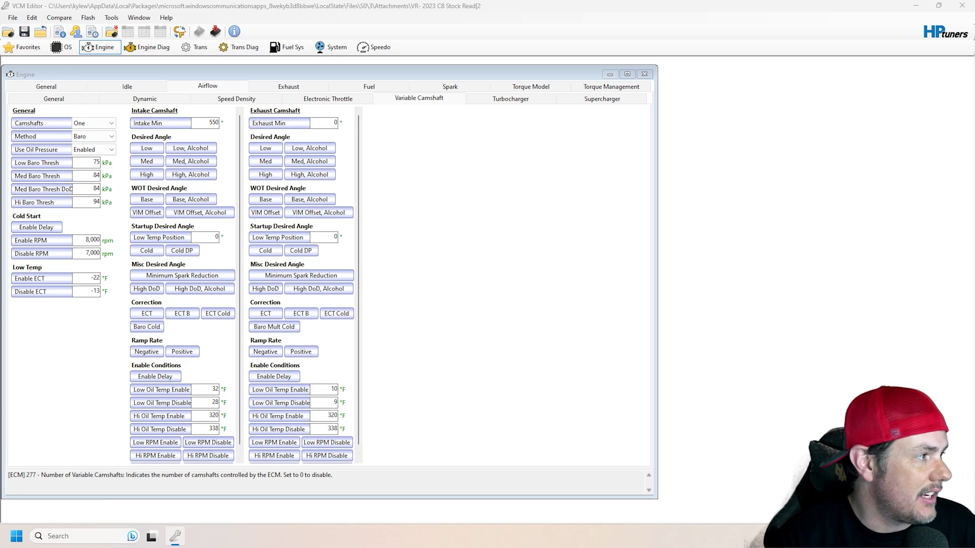
Step: Reposition the Neural Network Trainer dialog higher and further right on screen
drag(211, 320, 331, 140)
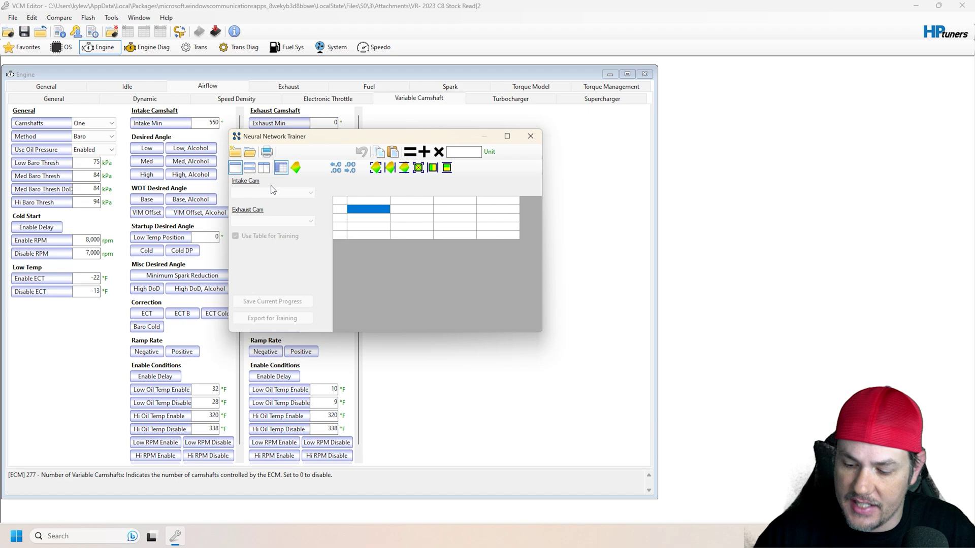
Step: Dismiss the trainer, alternate between the Turbocharger and Supercharger airflow pages, then show Exhaust
key(Escape)
click(510, 98)
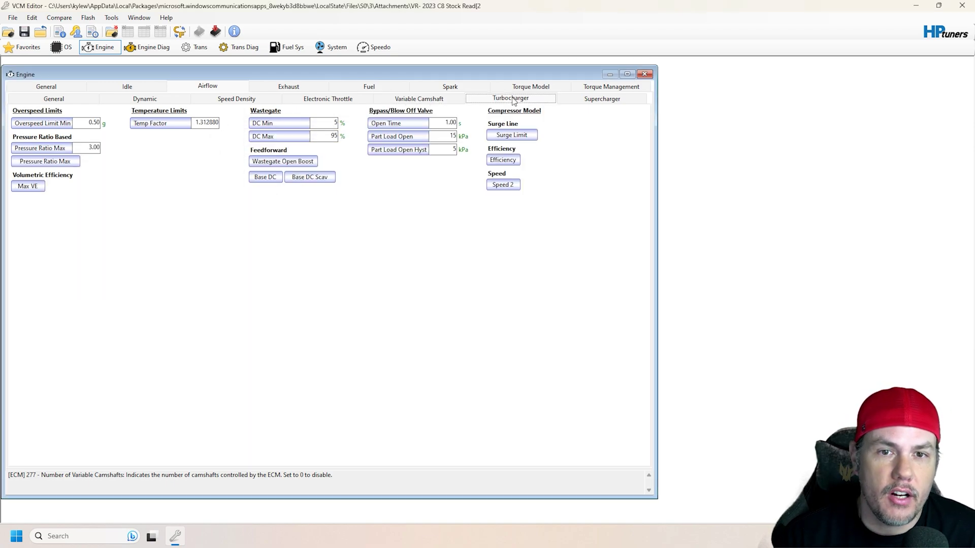
click(605, 98)
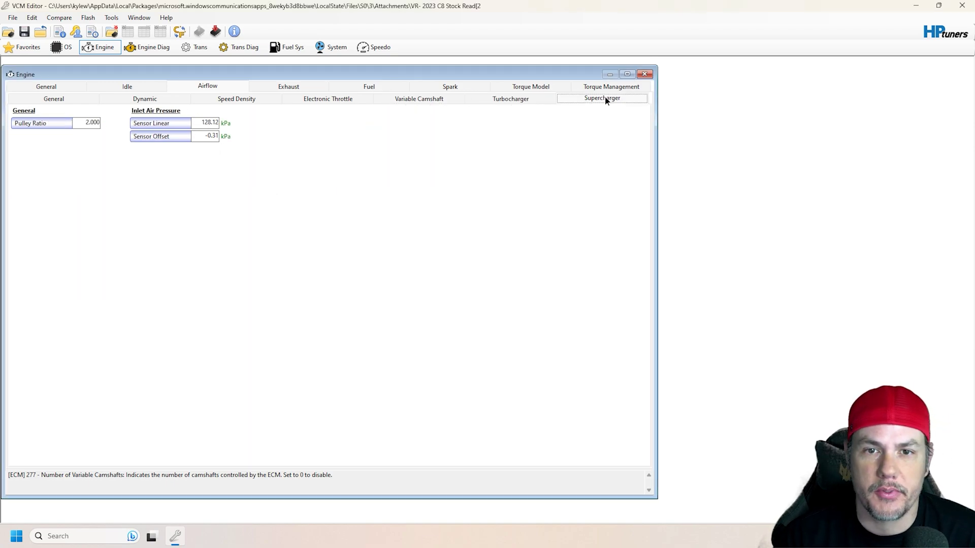
click(527, 100)
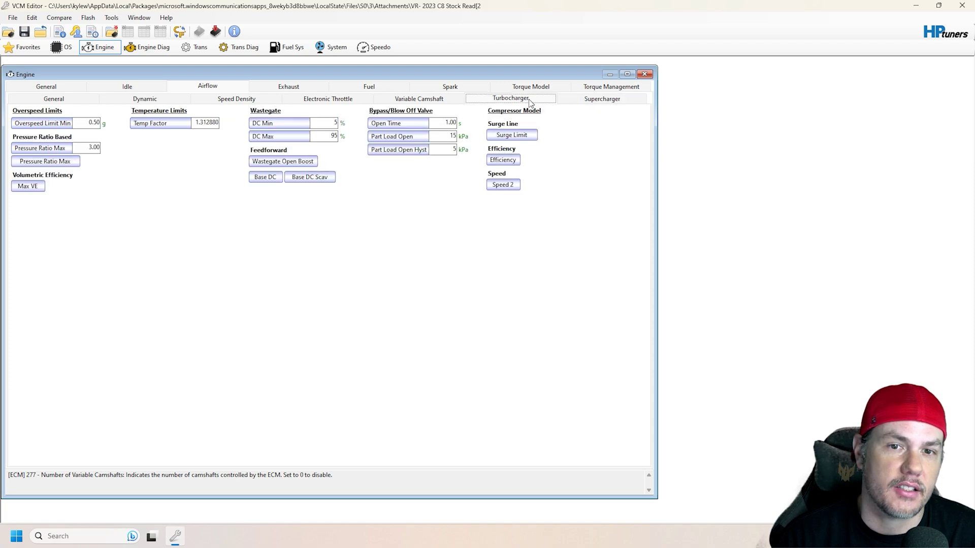
click(600, 104)
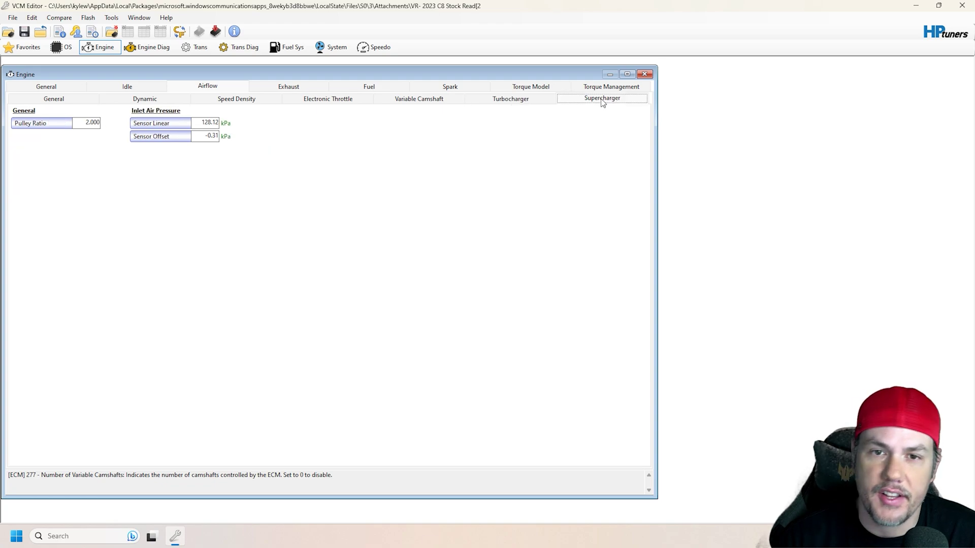
click(535, 105)
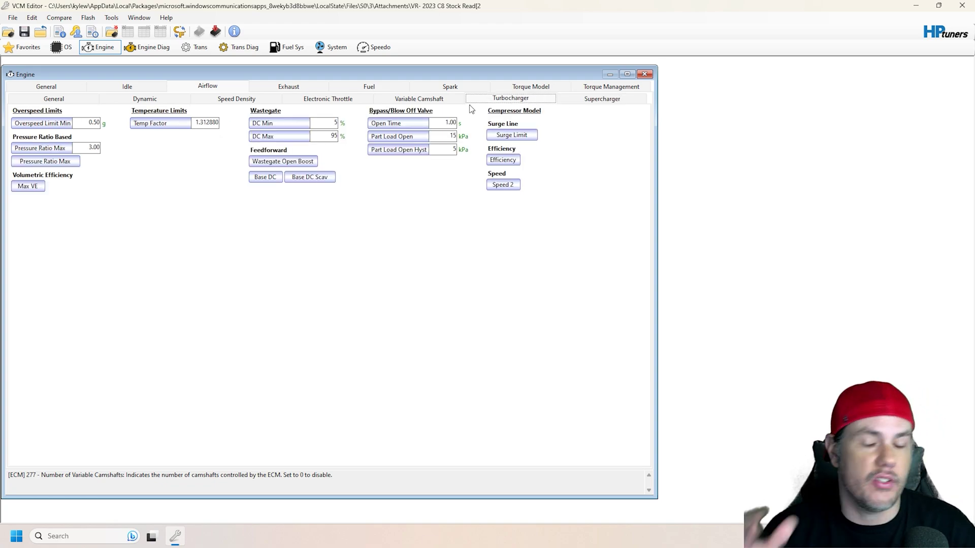
click(296, 91)
Step: Show Fuel General settings and leave Boost Profile 2 at Pull-In after trying Peak
click(364, 88)
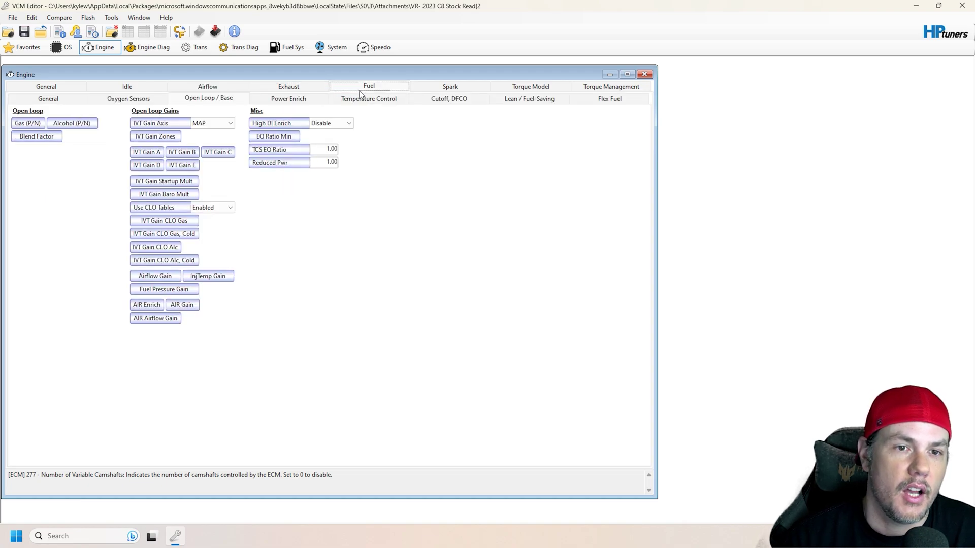
click(60, 100)
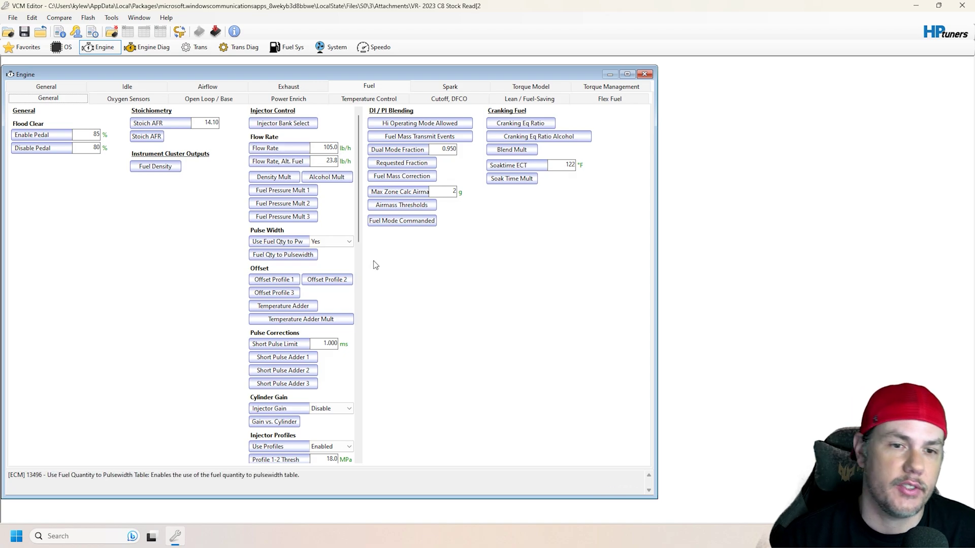
scroll(340, 221, down, 9)
scroll(339, 249, down, 3)
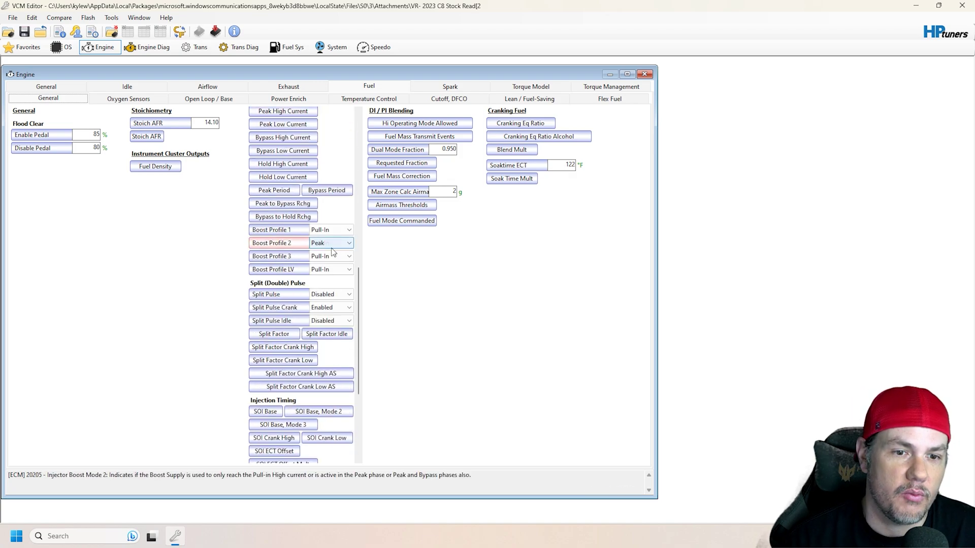
click(325, 243)
click(323, 258)
click(323, 244)
click(323, 250)
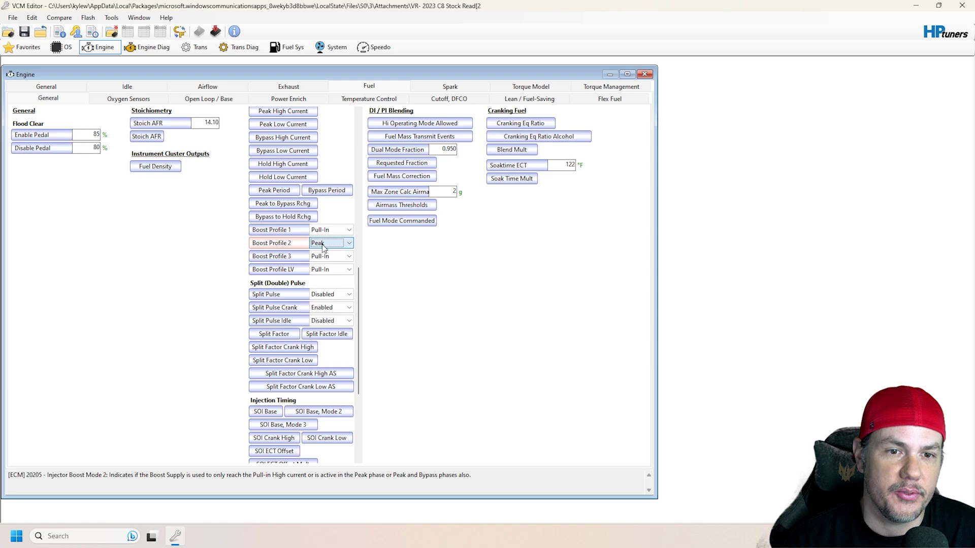
click(330, 243)
click(321, 251)
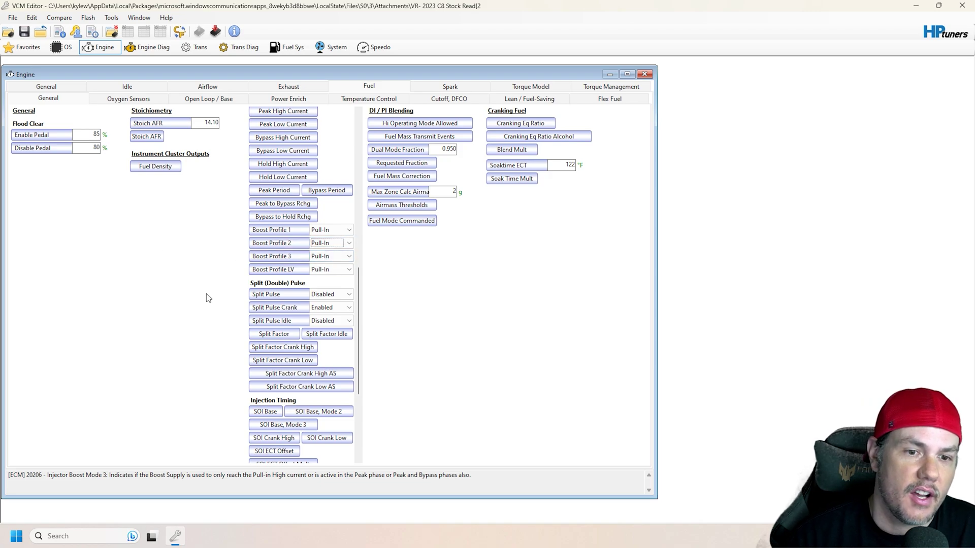
Step: Scroll down and inspect the Stoich AFR table, set at 14.10
scroll(364, 354, down, 3)
scroll(363, 356, down, 5)
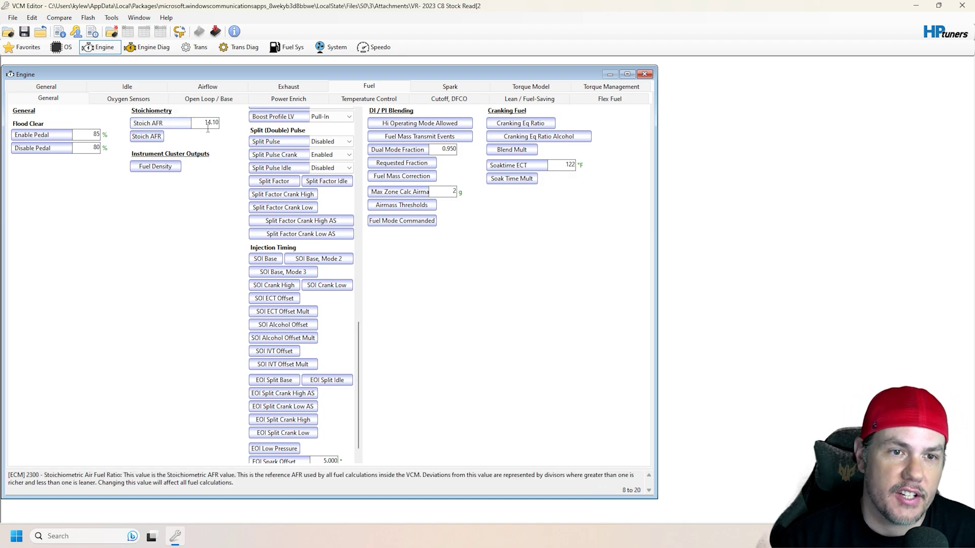
click(152, 137)
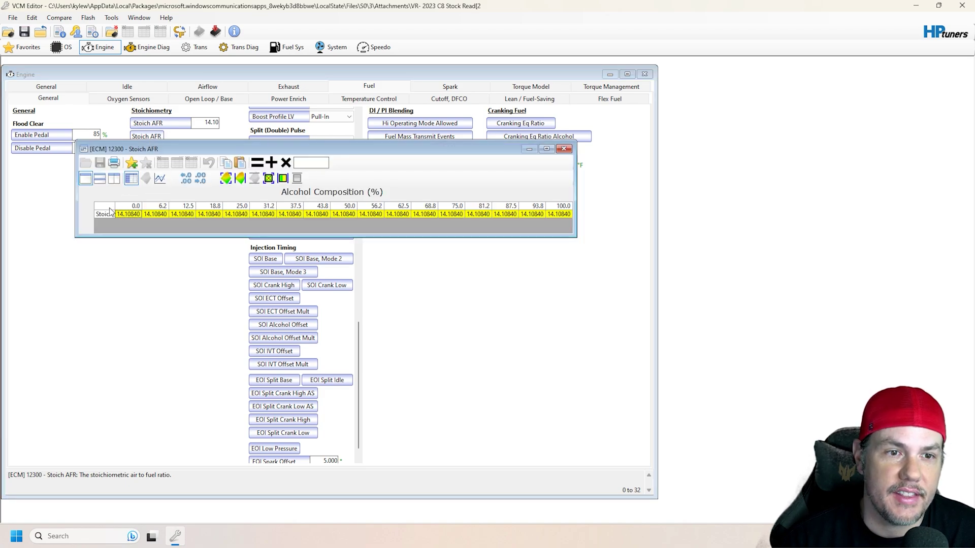
click(563, 148)
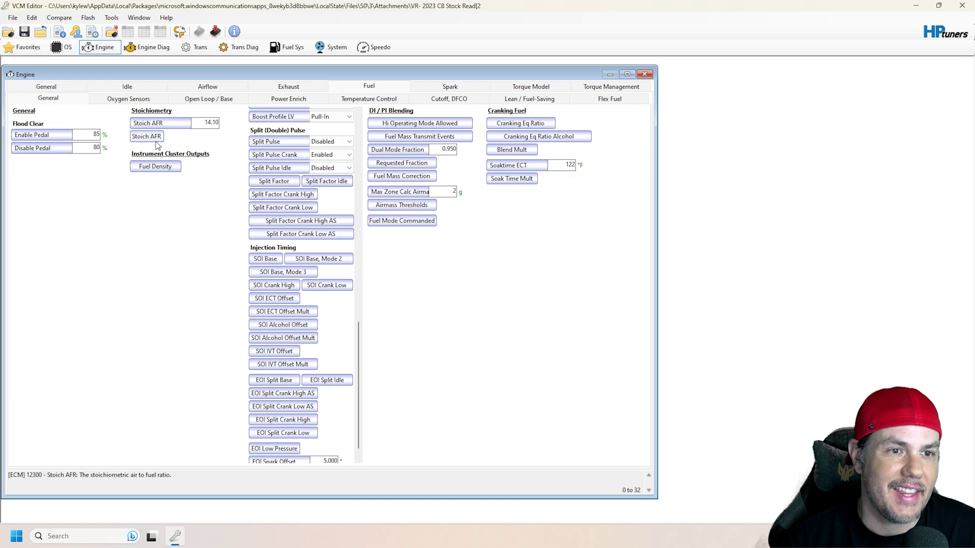
Step: Show Fuel Oxygen Sensors and view the Bank 1 rich/lean voltage vs. airflow mode table twice
click(128, 98)
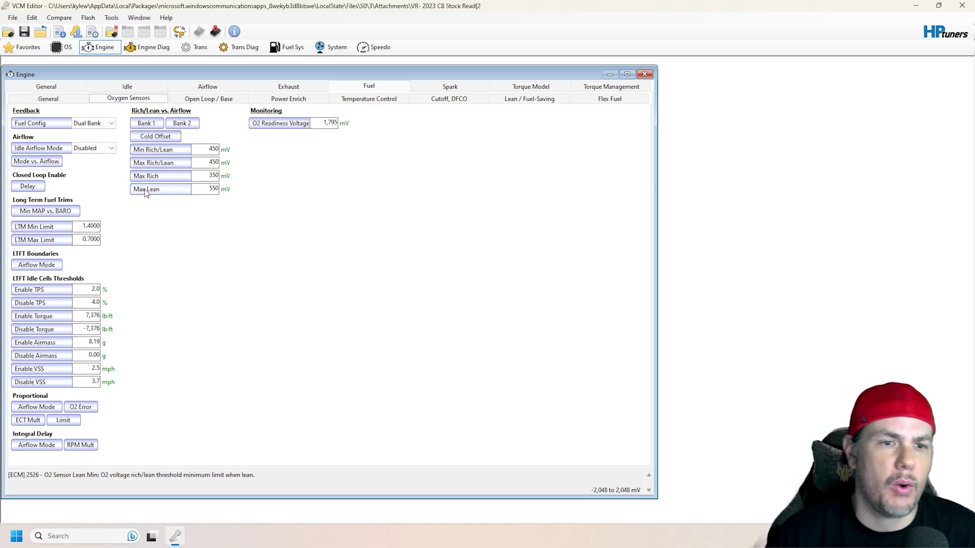
click(144, 126)
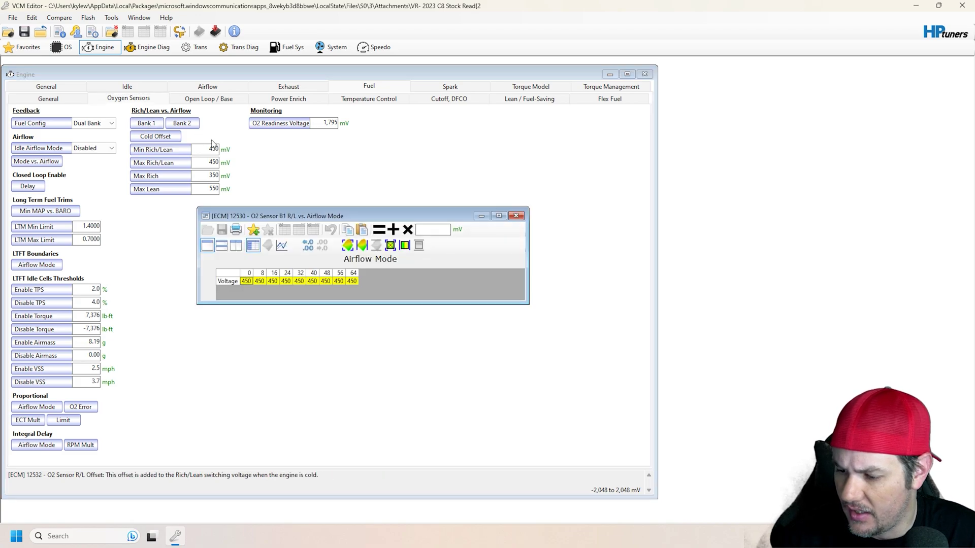
click(516, 216)
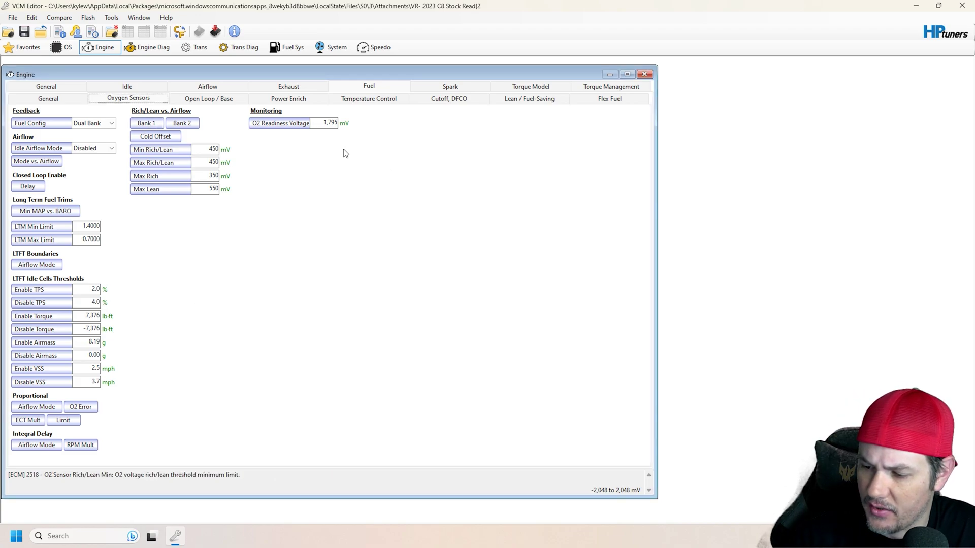
click(146, 123)
click(517, 216)
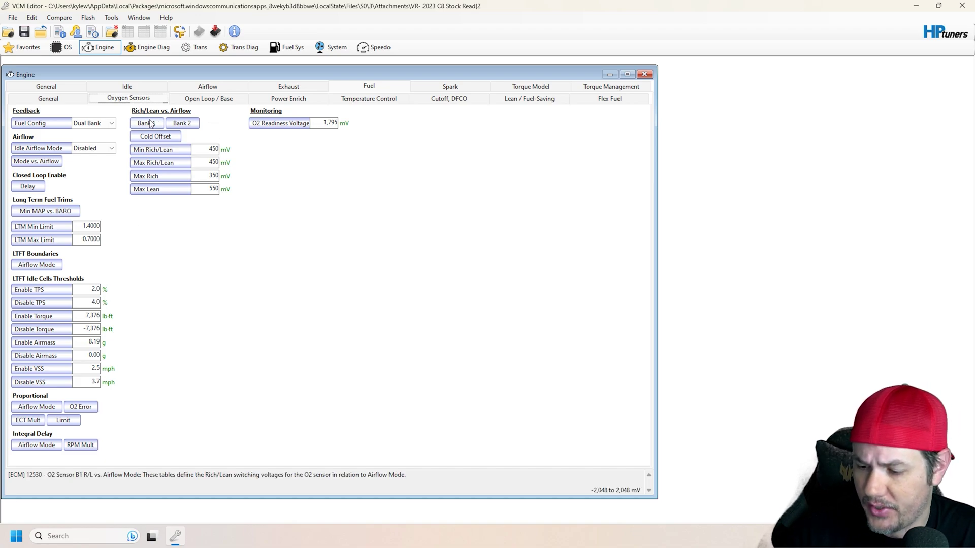
Step: Review Open Loop Base, then inspect the Power Enrich ramp-in and ramp-out values
click(226, 100)
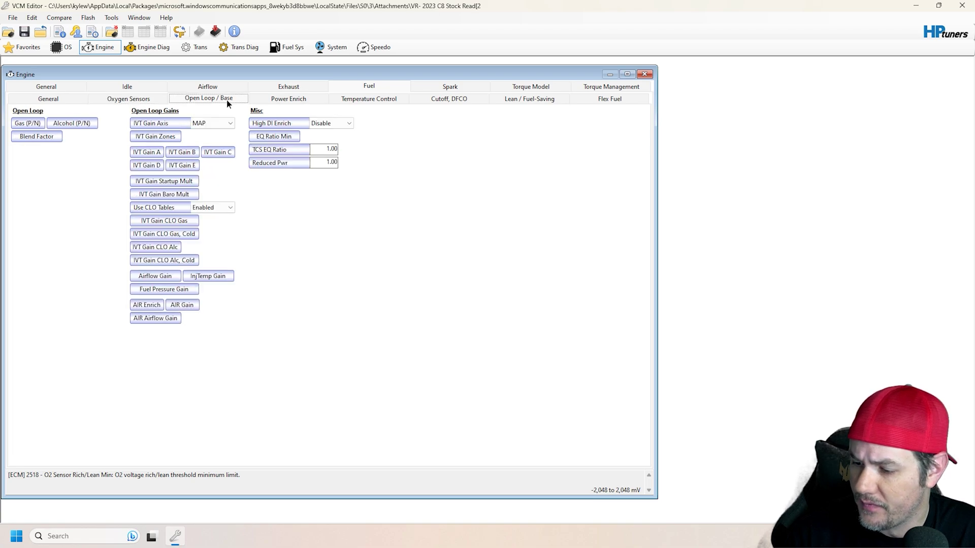
click(283, 99)
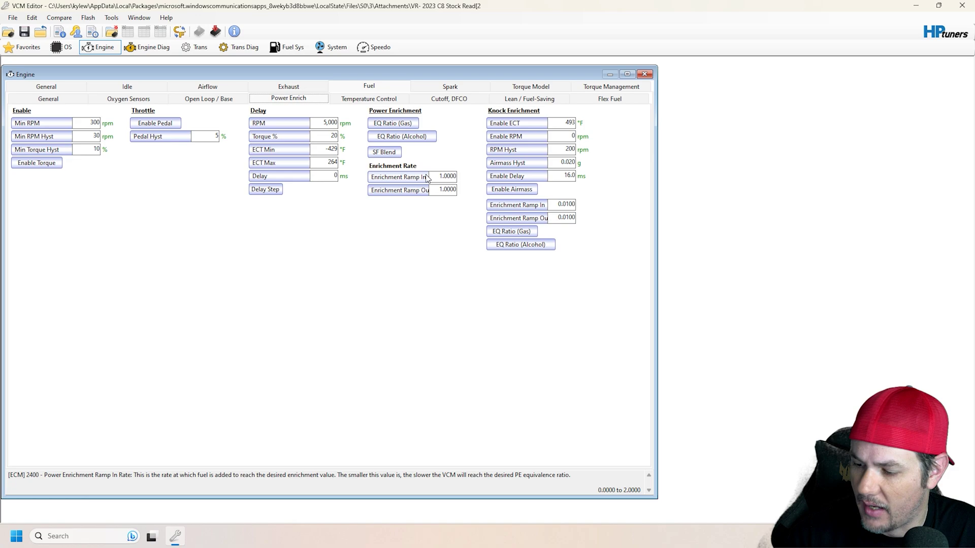
click(442, 176)
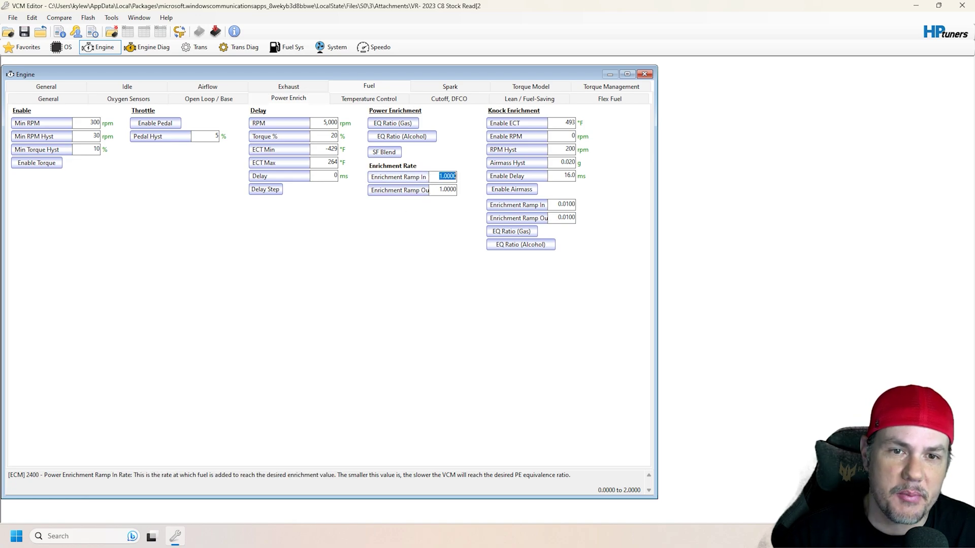
click(438, 192)
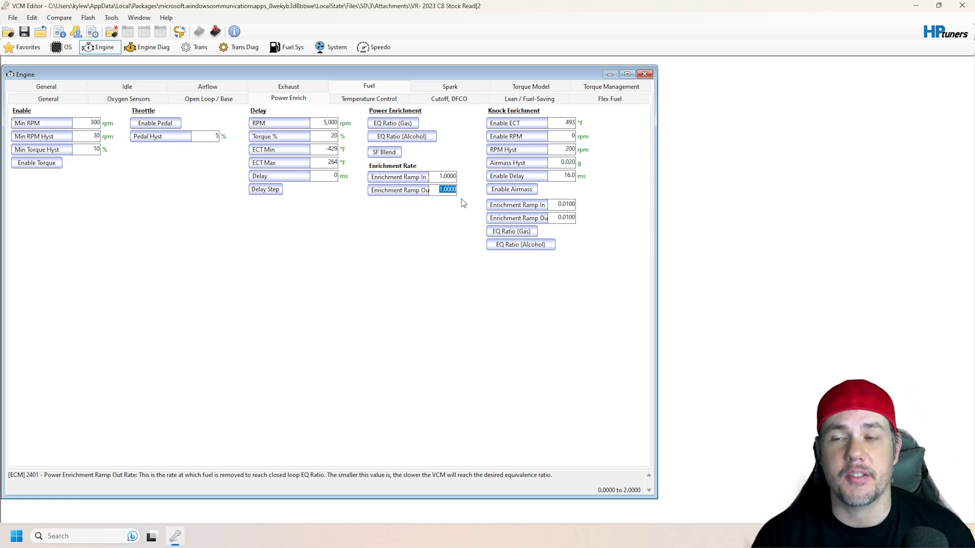
click(434, 176)
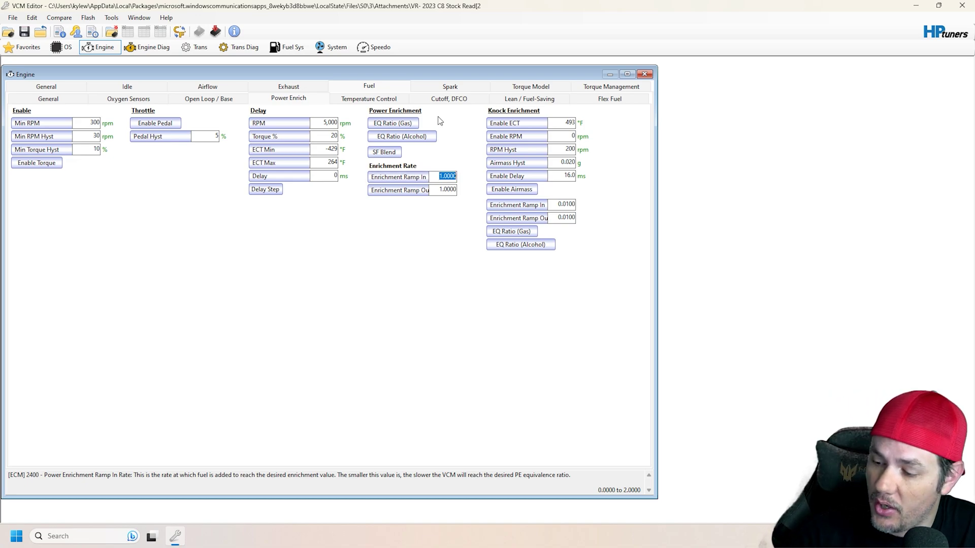
click(437, 177)
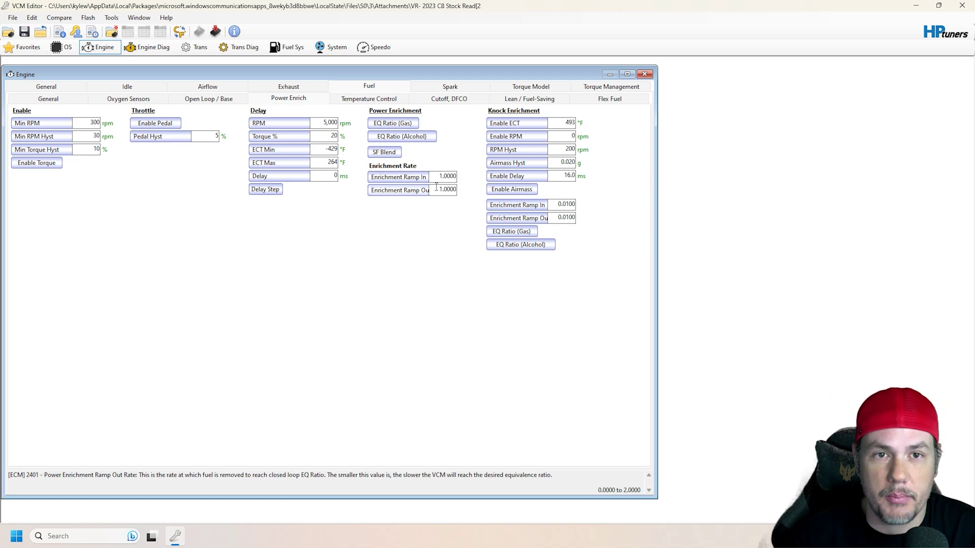
Step: Look through Temperature Control, Cutoff DFCO, Lean / Fuel-Saving and Flex Fuel, then return to Airflow Turbocharger
click(379, 100)
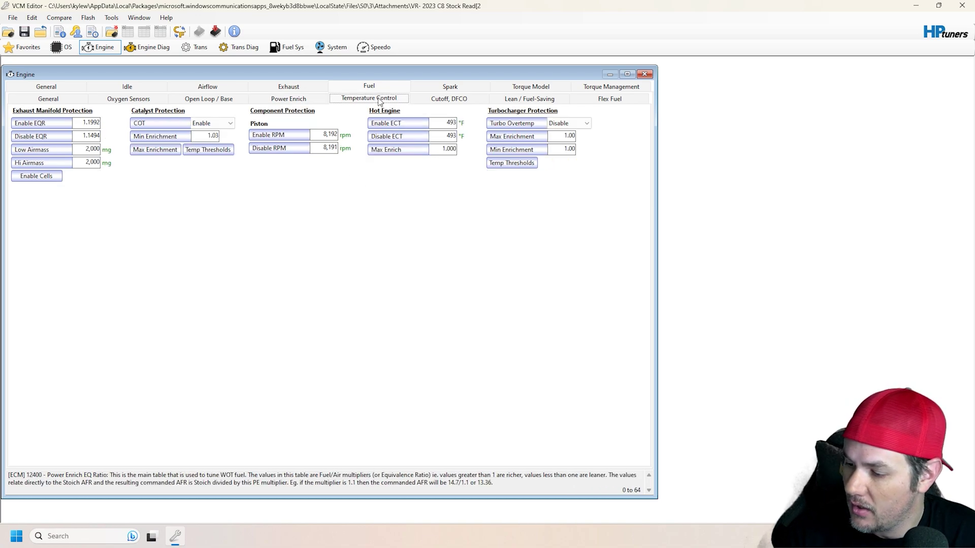
click(463, 101)
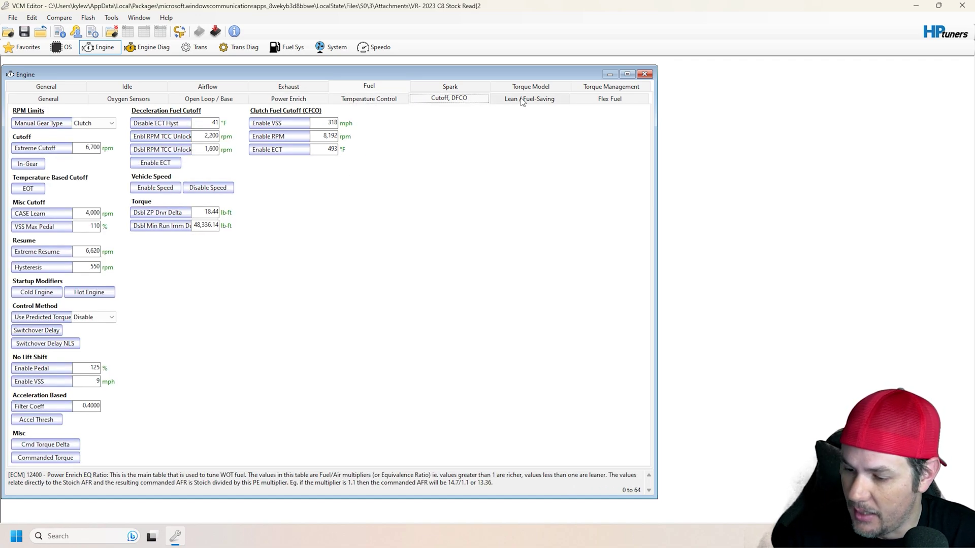
click(523, 101)
click(599, 99)
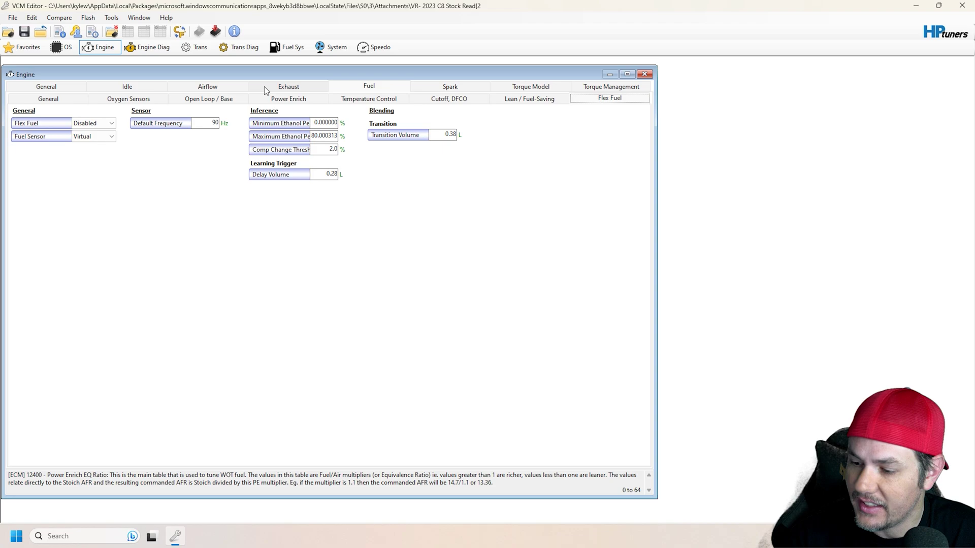
click(221, 87)
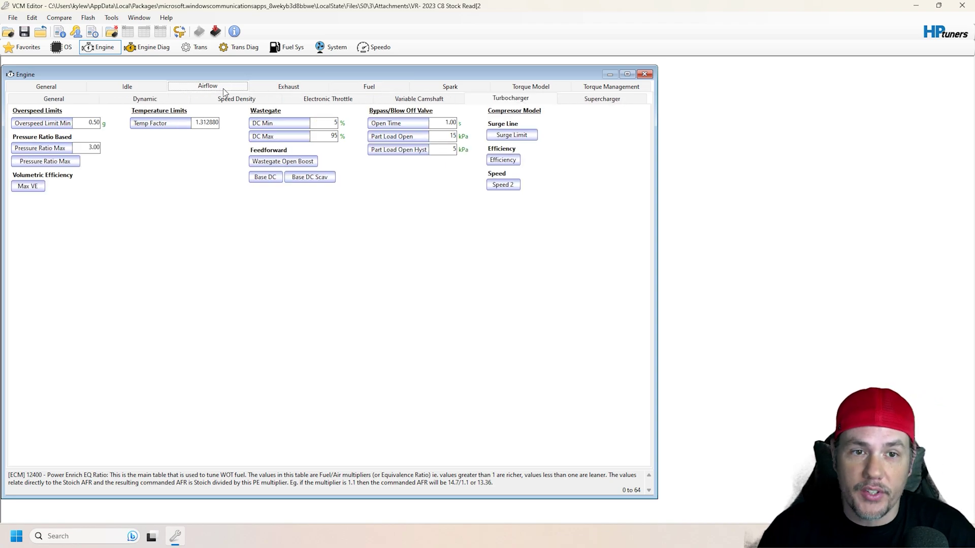